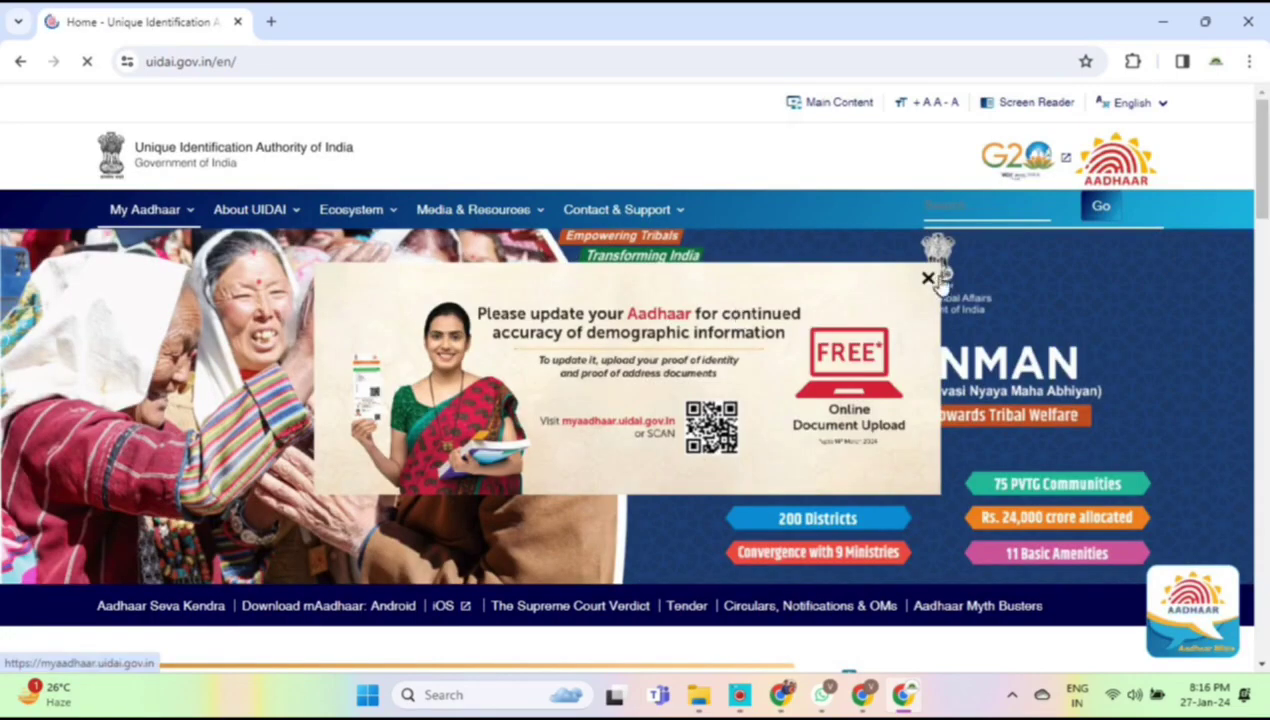
- Dismiss the update-your-Aadhaar notice twice and show the My Aadhaar menu with update, download and PVC options
click(930, 274)
drag(1266, 140, 1264, 203)
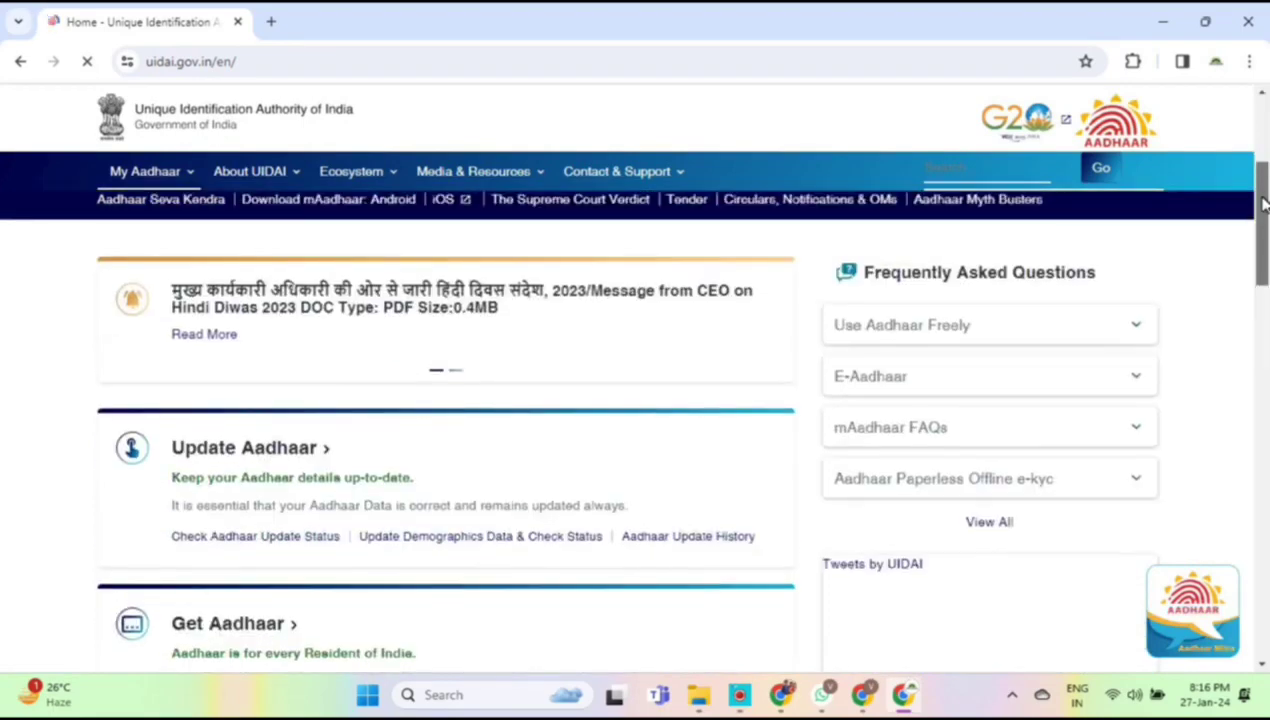
drag(1265, 204, 1266, 133)
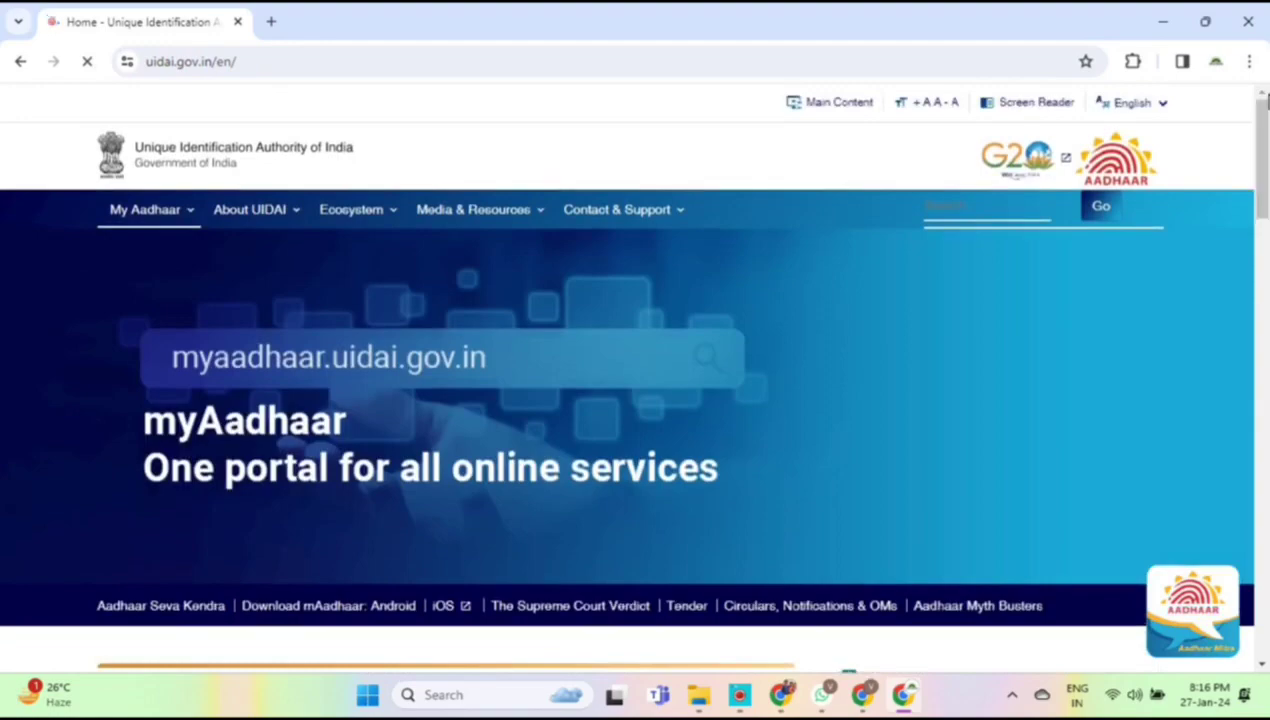
mouse_move(167, 218)
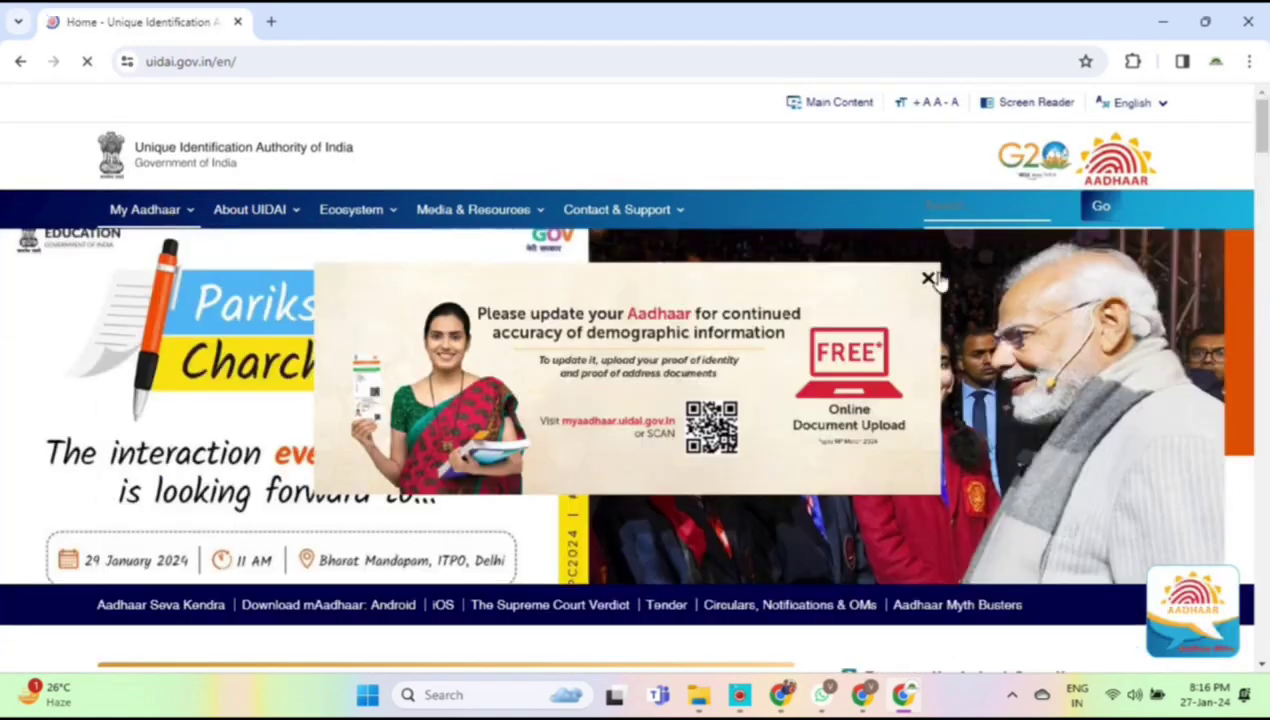
click(928, 278)
mouse_move(108, 208)
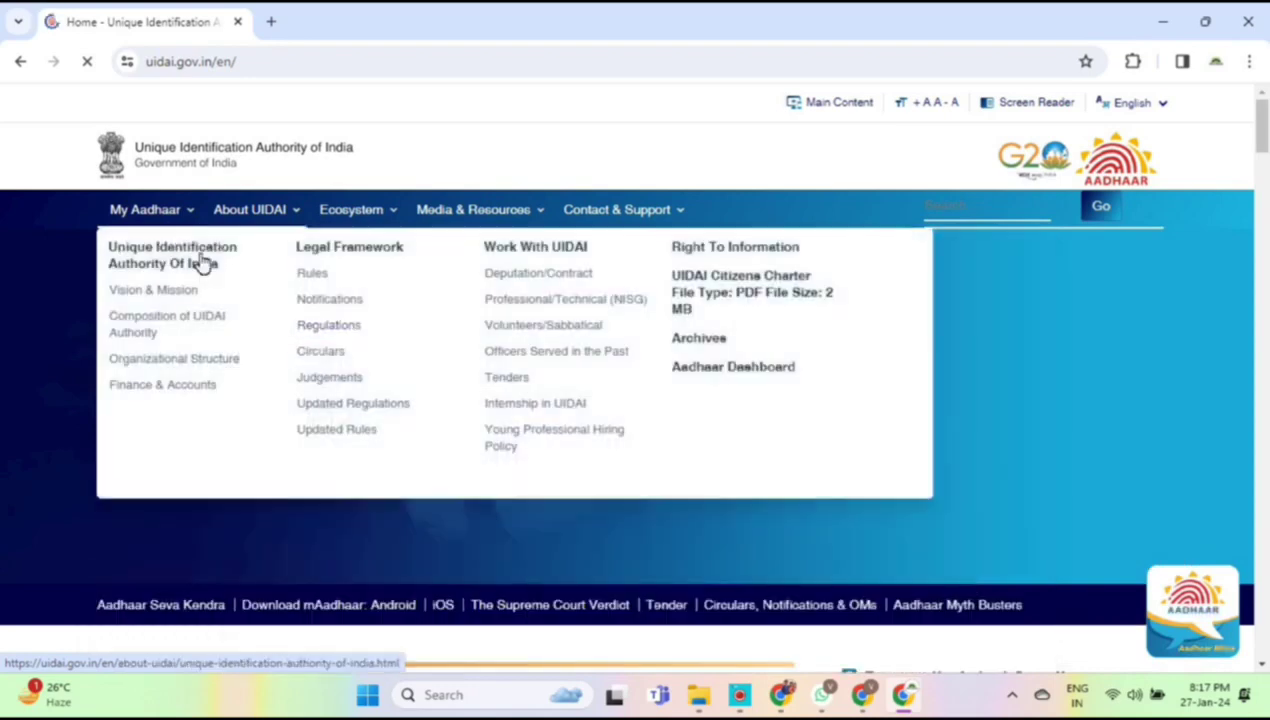
mouse_move(162, 234)
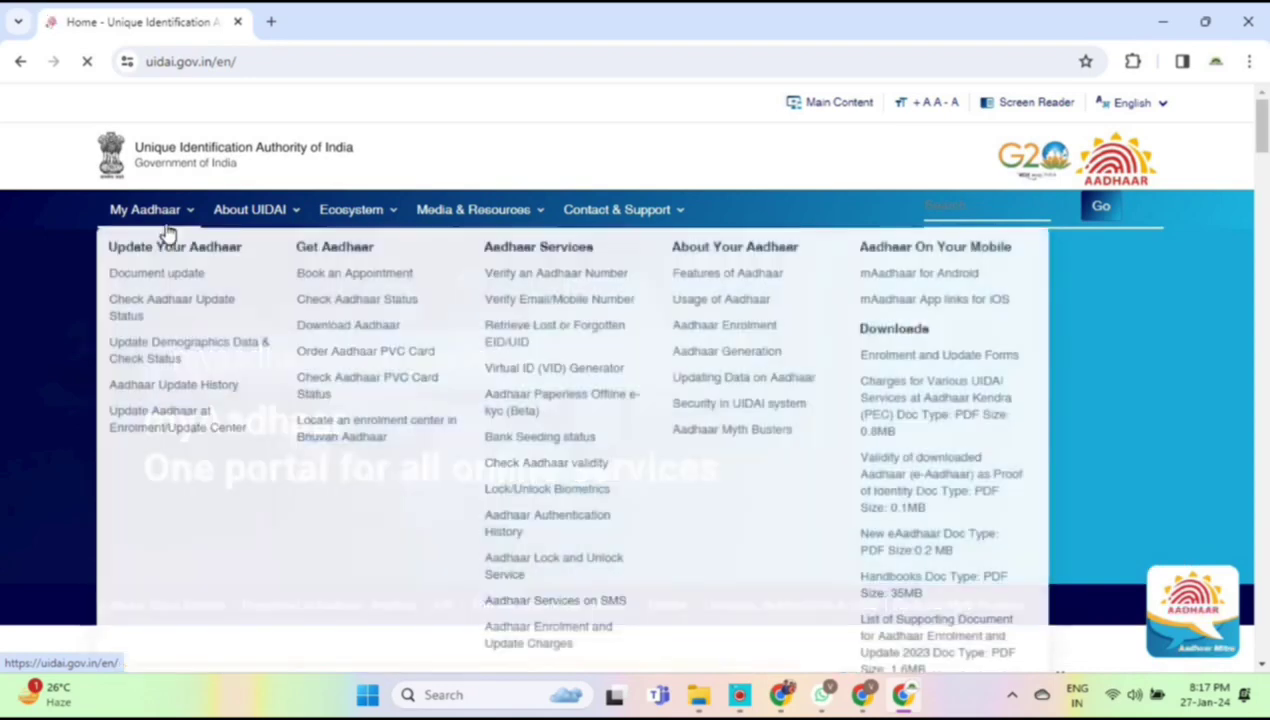
- Open the Retrieve Lost or Forgotten EID/UID page in a new tab
click(567, 343)
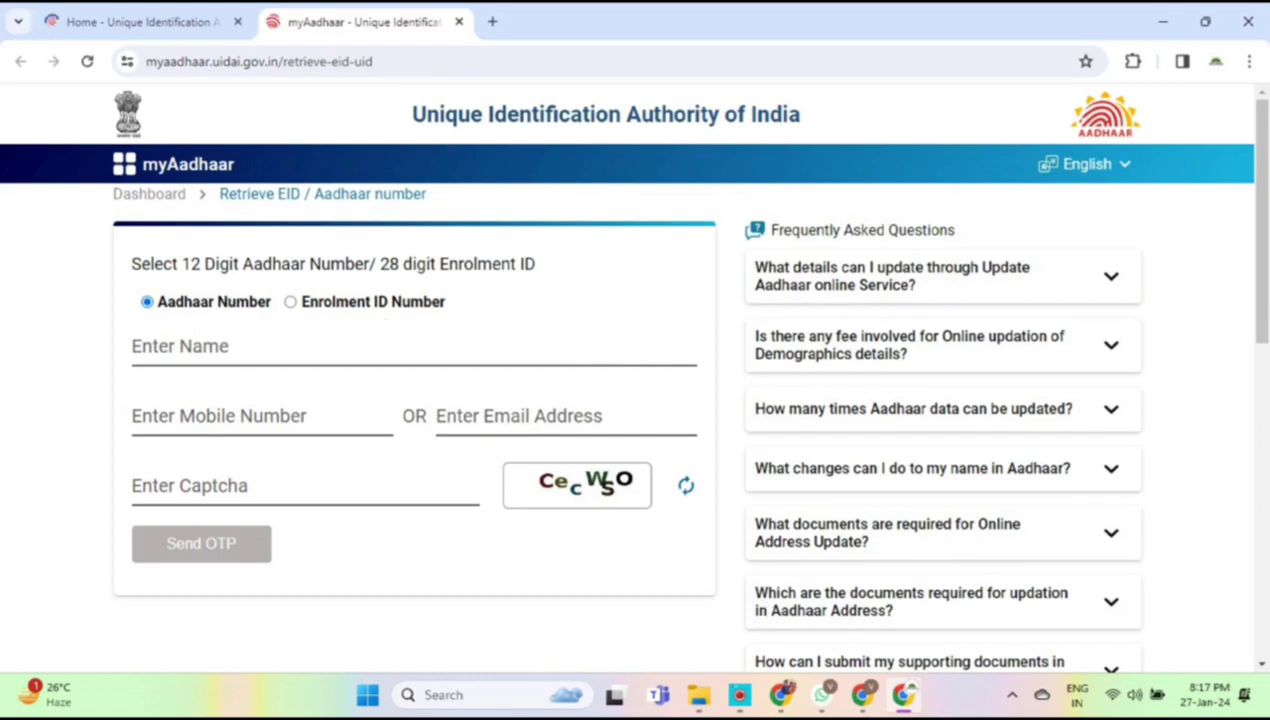
drag(219, 194, 465, 205)
click(465, 205)
- Choose Aadhaar Number as the retrieval type and move to the name field
click(292, 304)
click(148, 302)
click(291, 303)
click(147, 303)
click(254, 357)
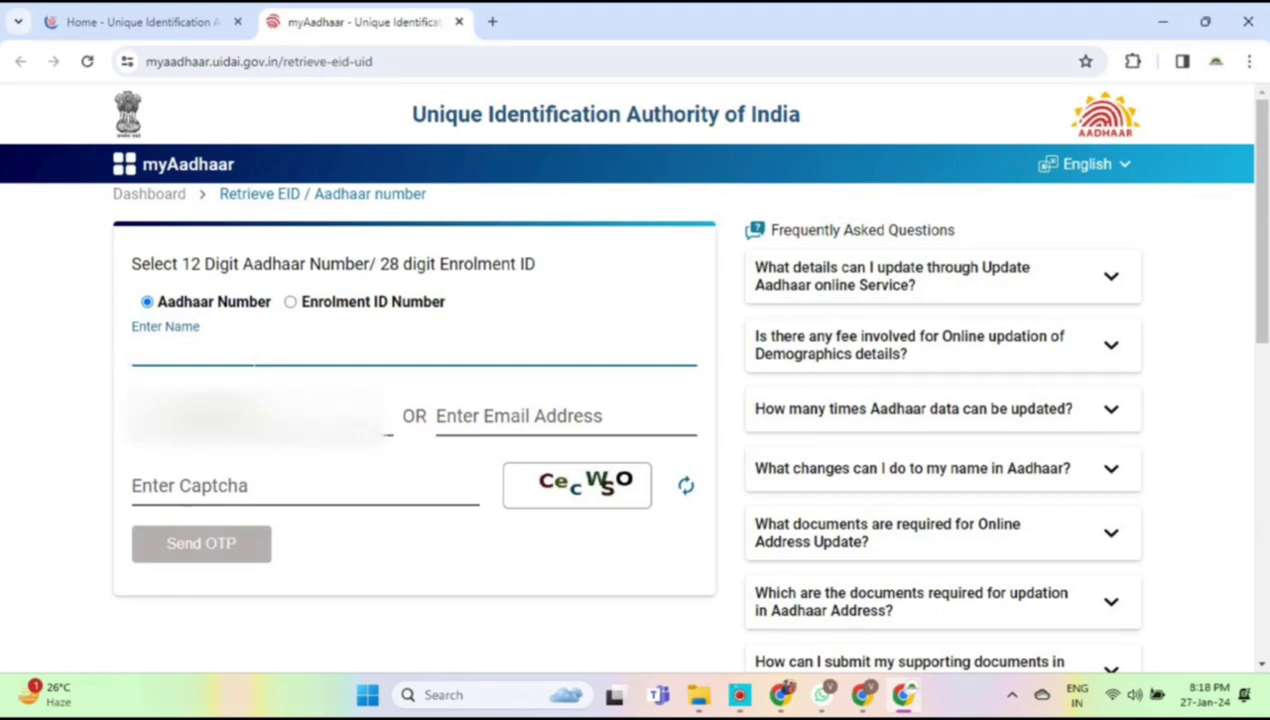
- Enter the holder's full name and registered mobile number in the retrieval form
text(SANGEETHA)
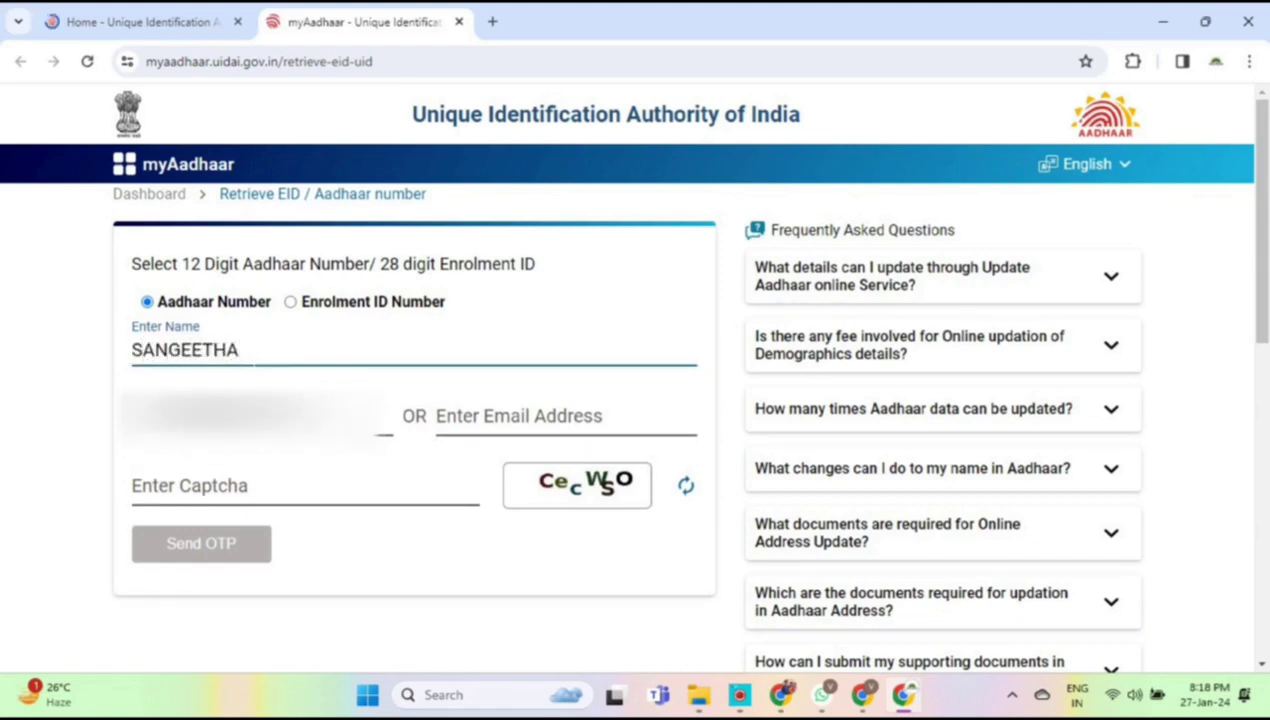
text( A)
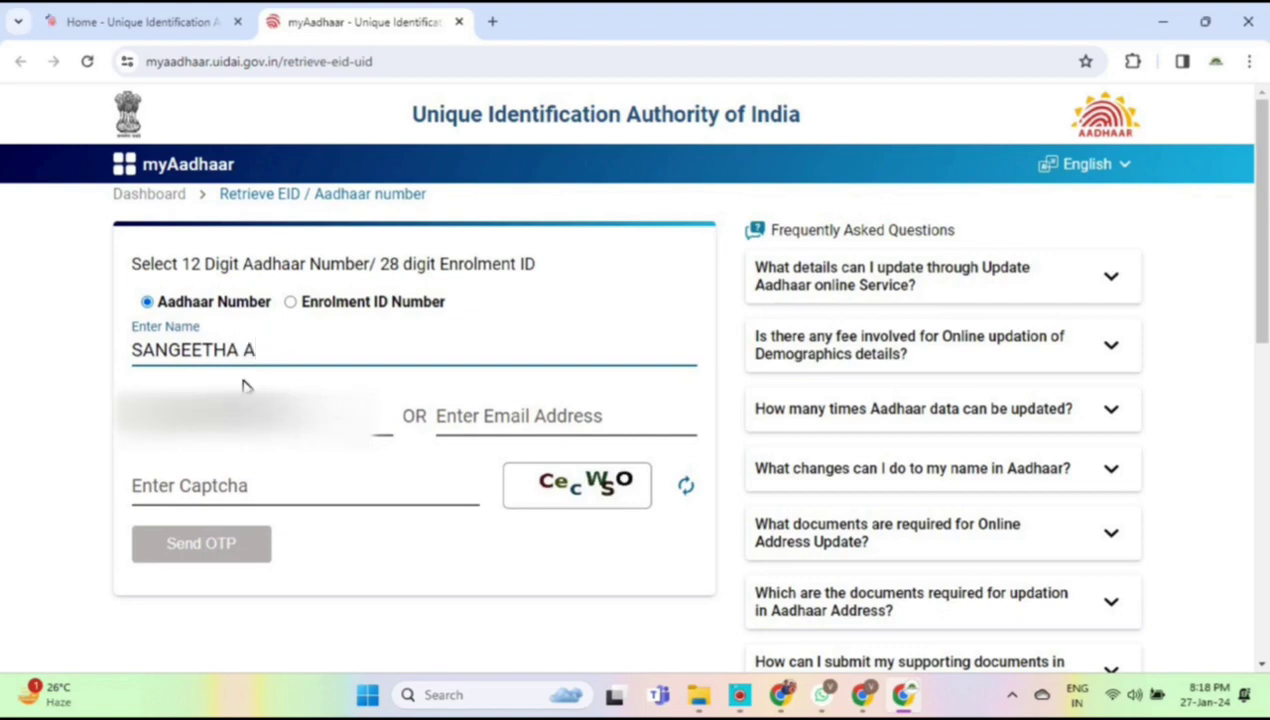
click(256, 414)
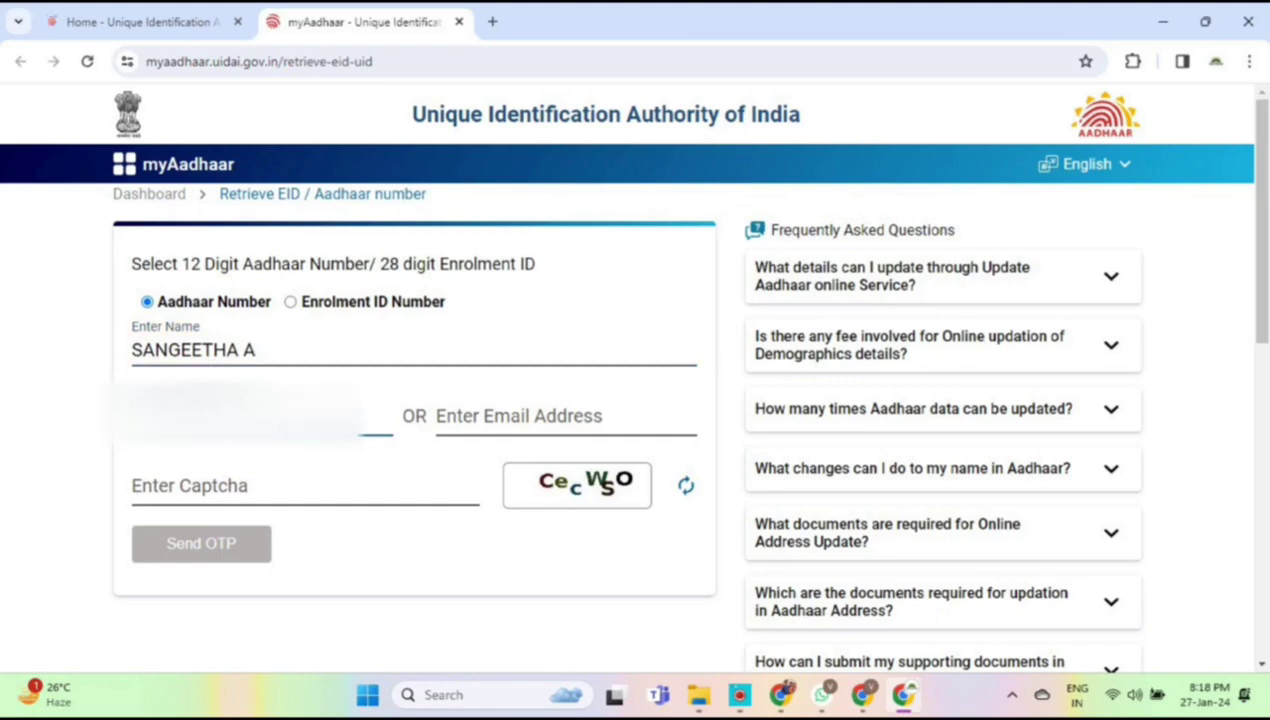
click(519, 416)
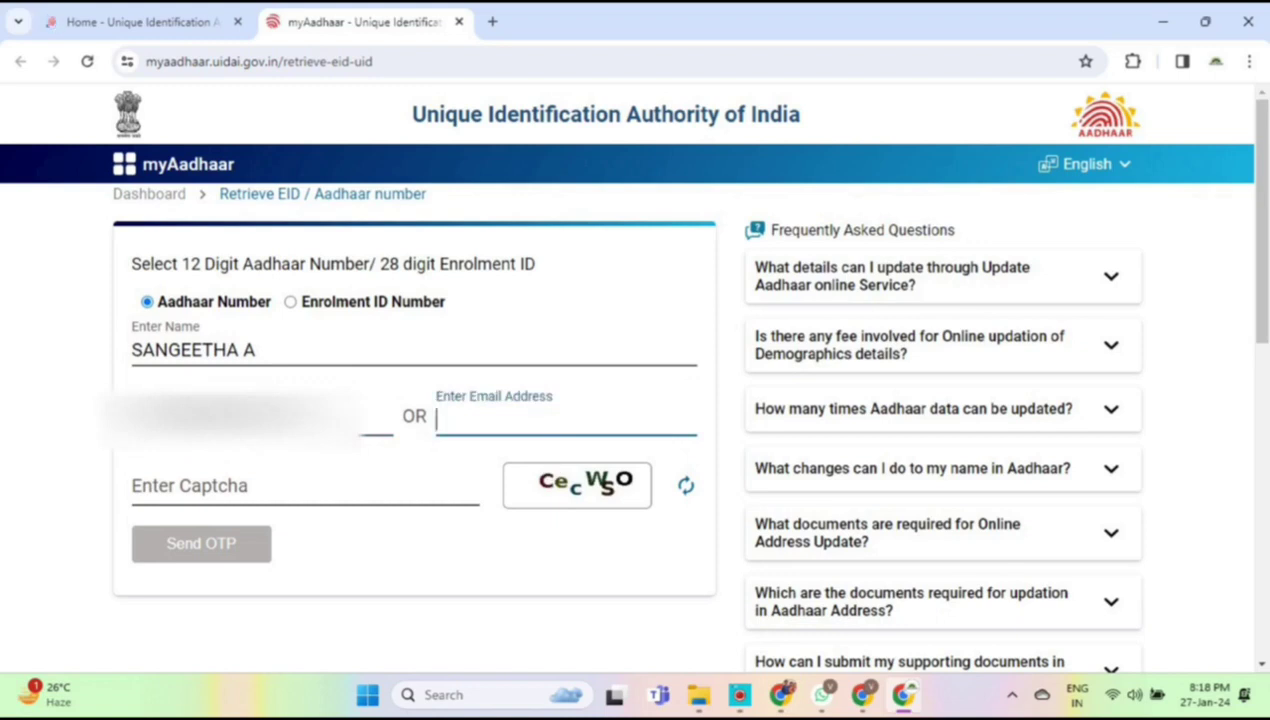
click(275, 416)
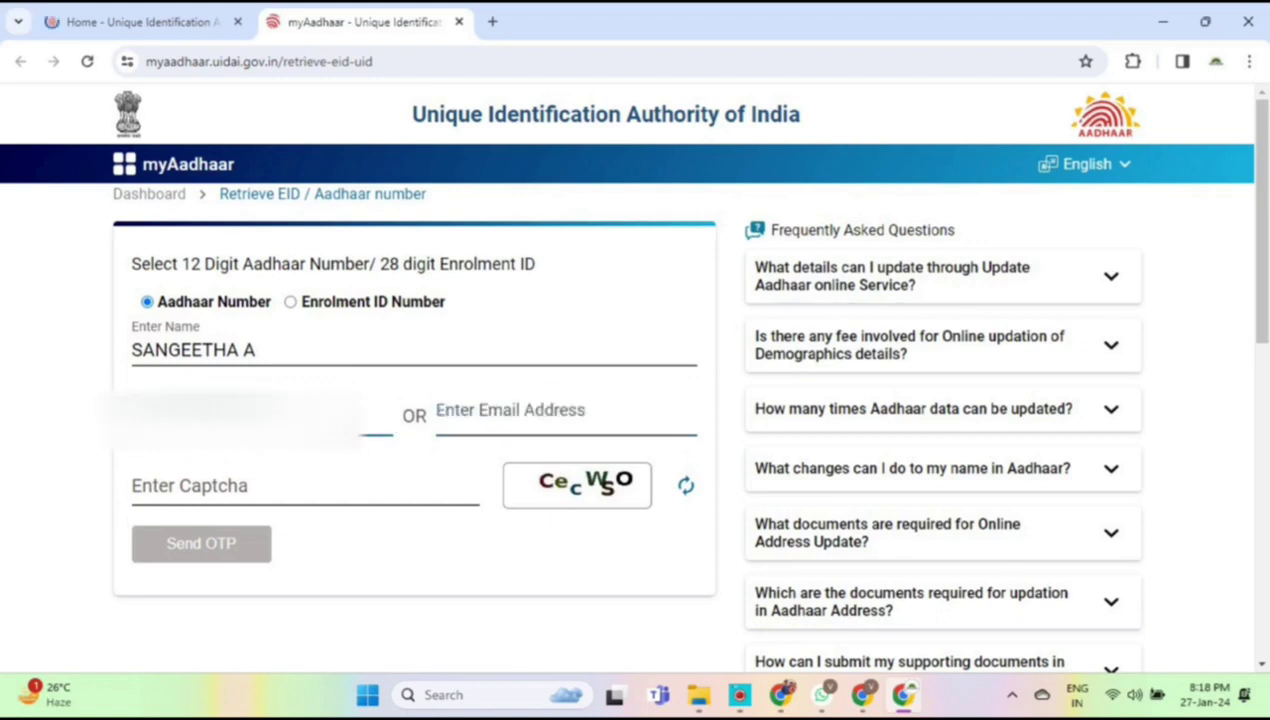
text(9)
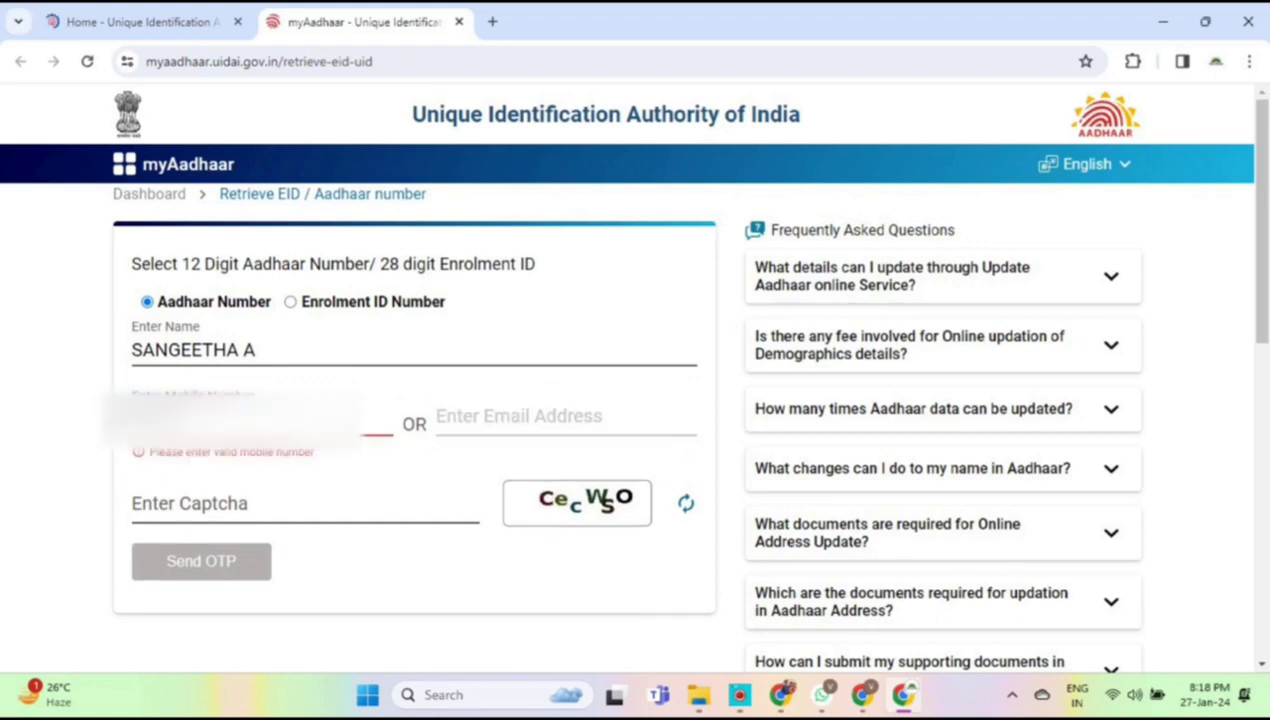
text(9999)
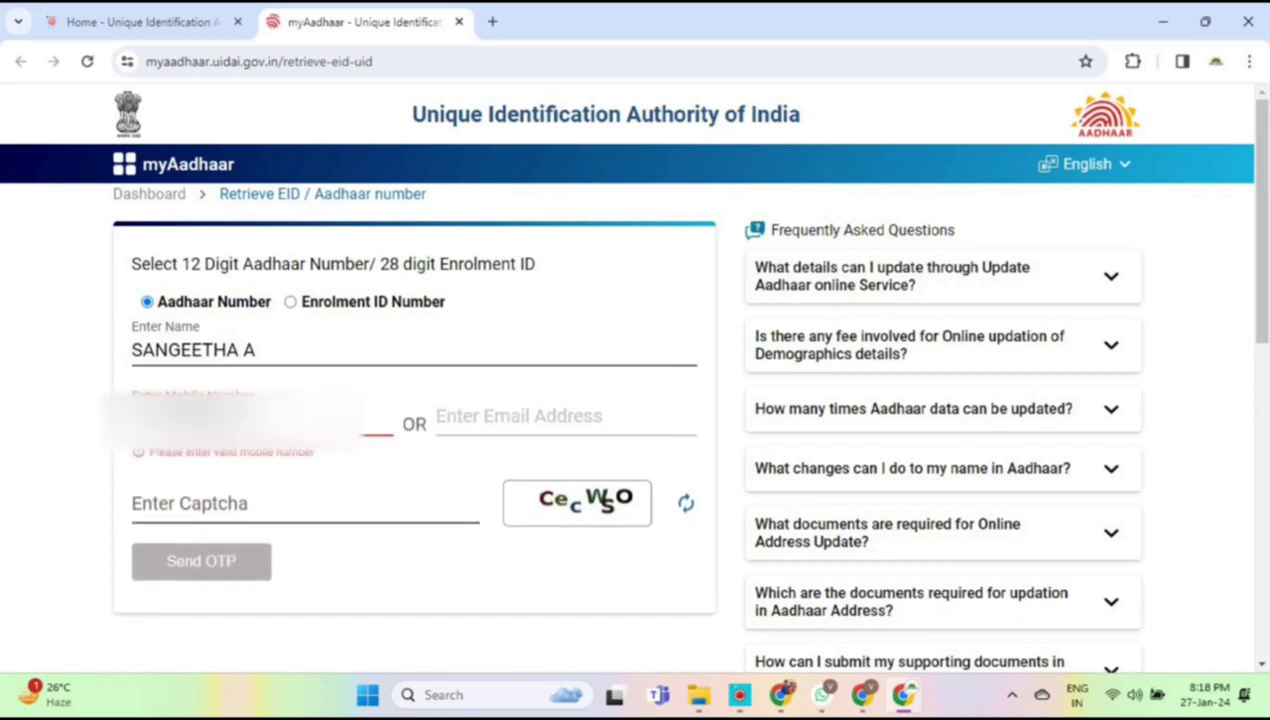
- Fill in the captcha shown in the image, correcting a typo, and request the OTP
click(268, 470)
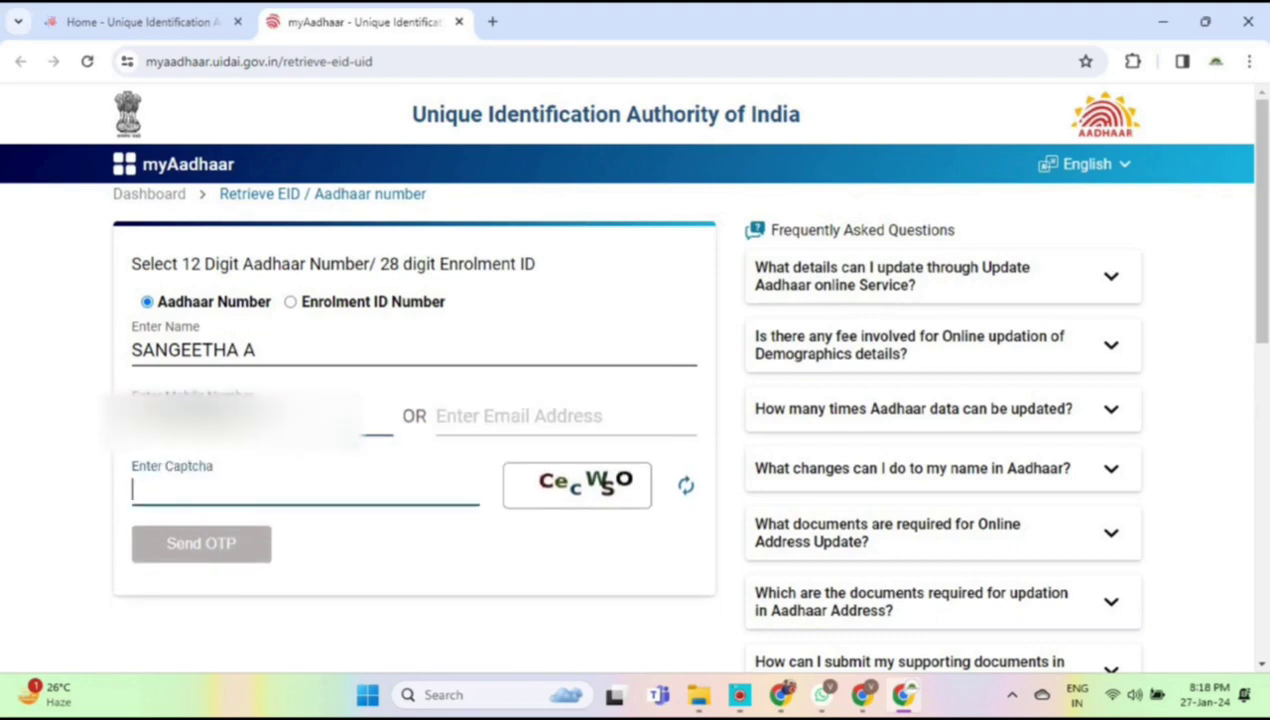
text(C)
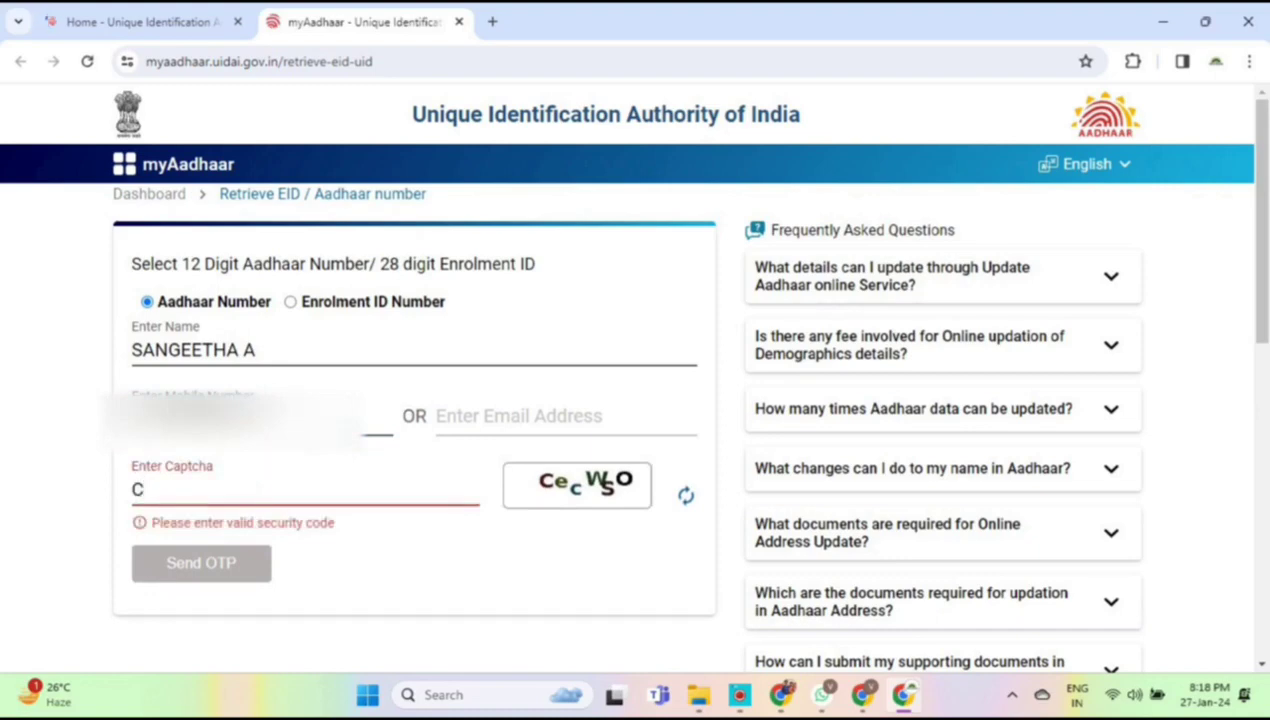
text(ecWS)
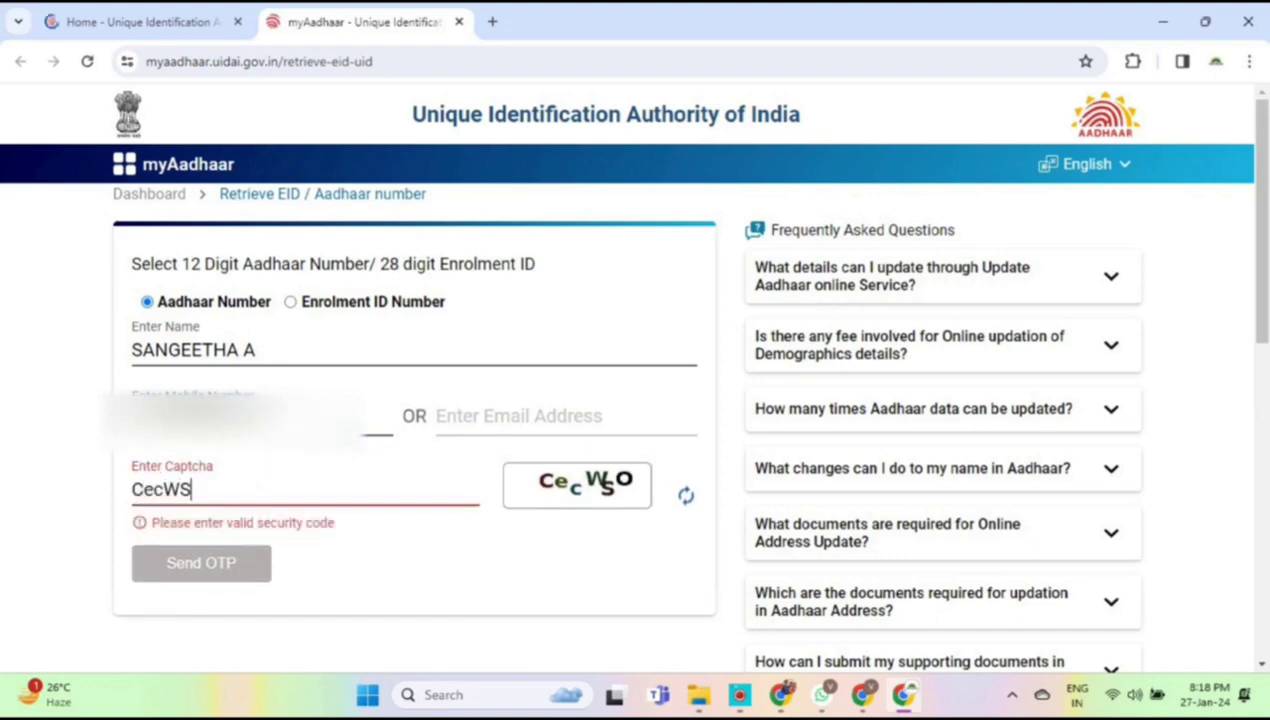
text(O)
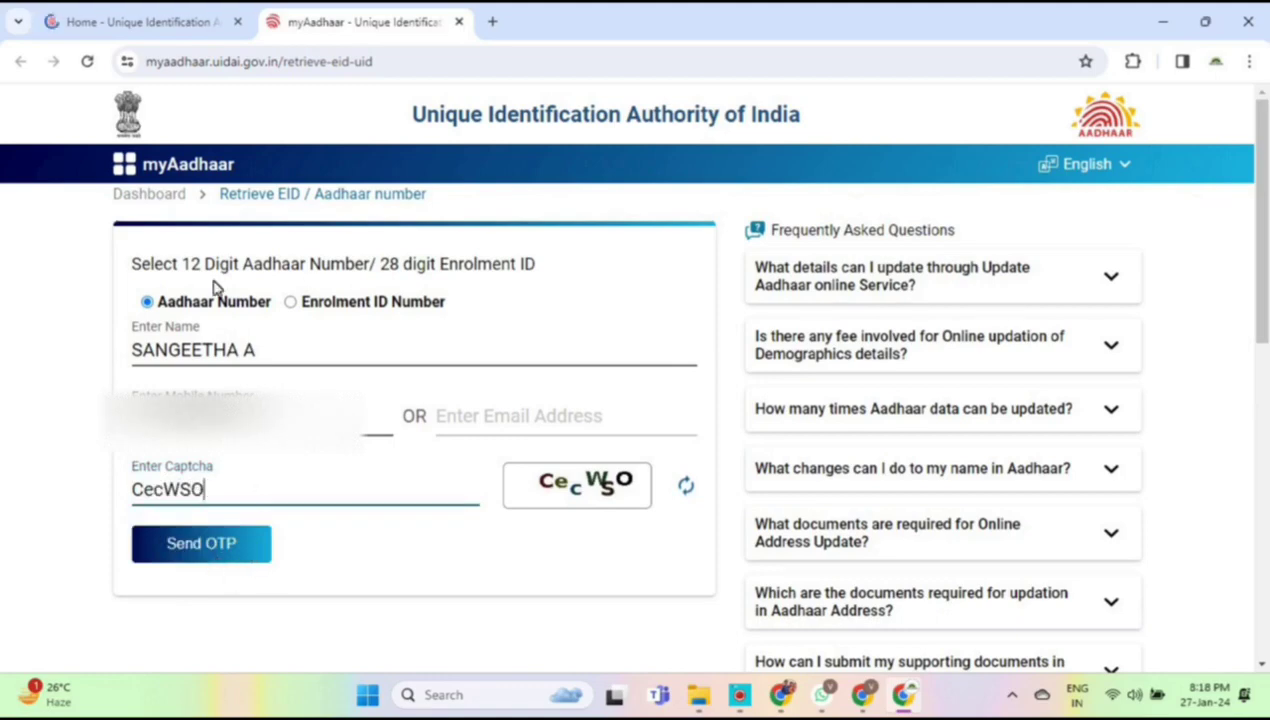
click(224, 546)
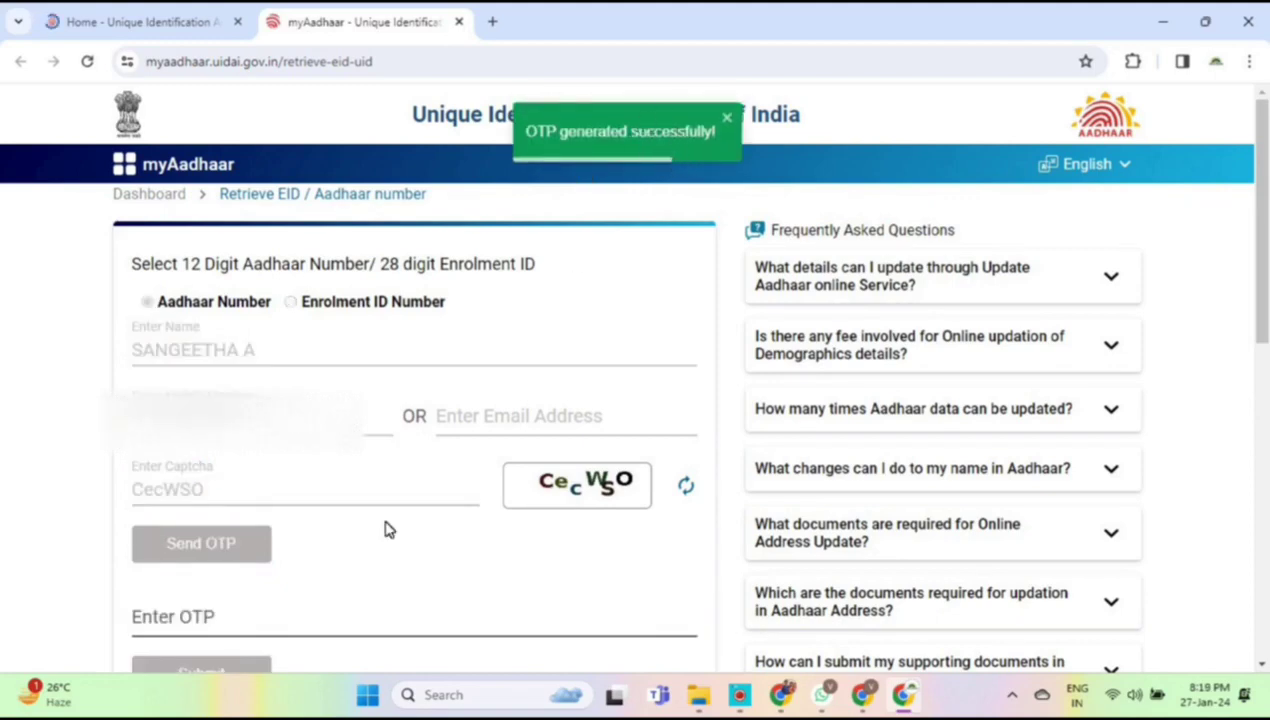
- Enter the OTP received by SMS and submit it to have the Aadhaar number sent
scroll(1263, 202, down, 1)
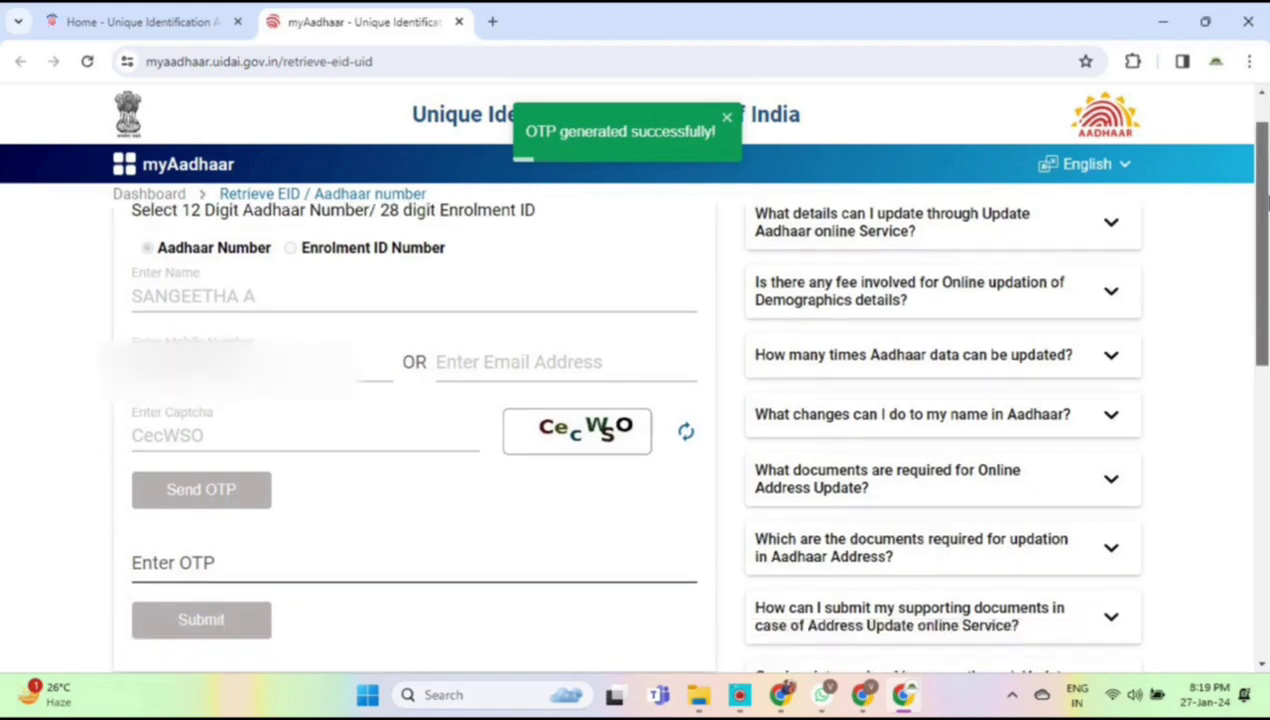
scroll(1264, 202, down, 1)
click(200, 524)
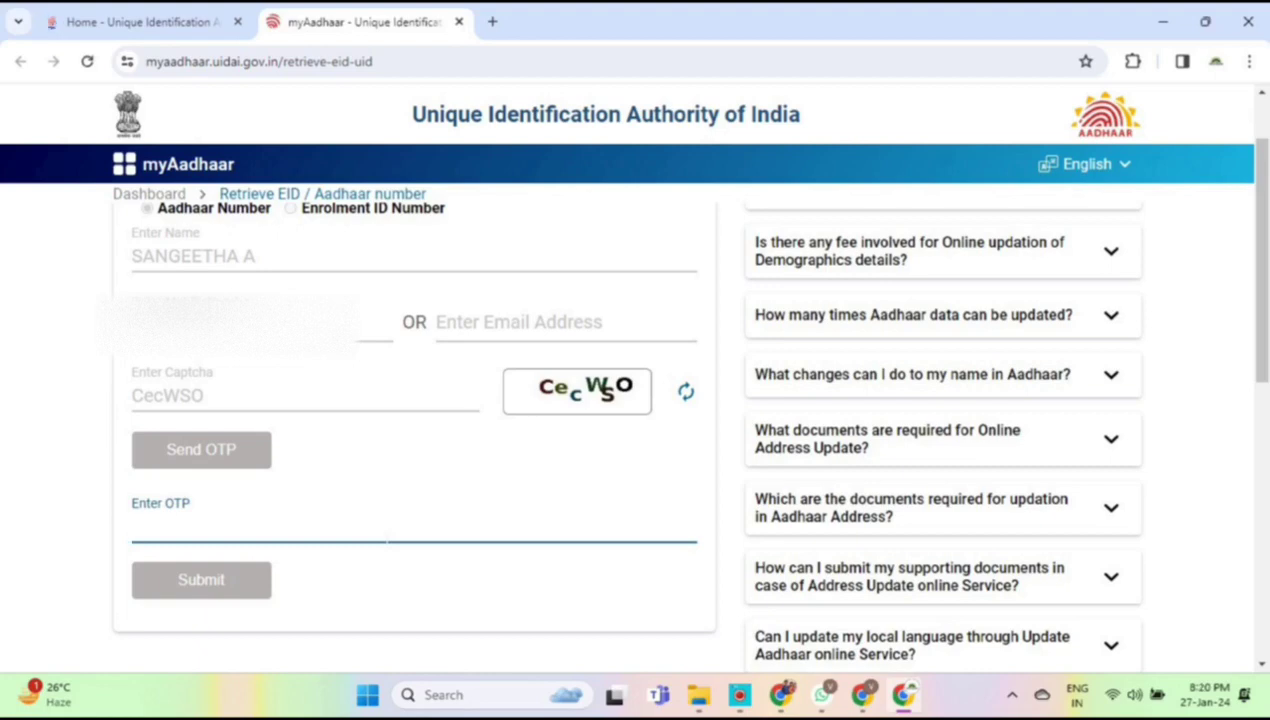
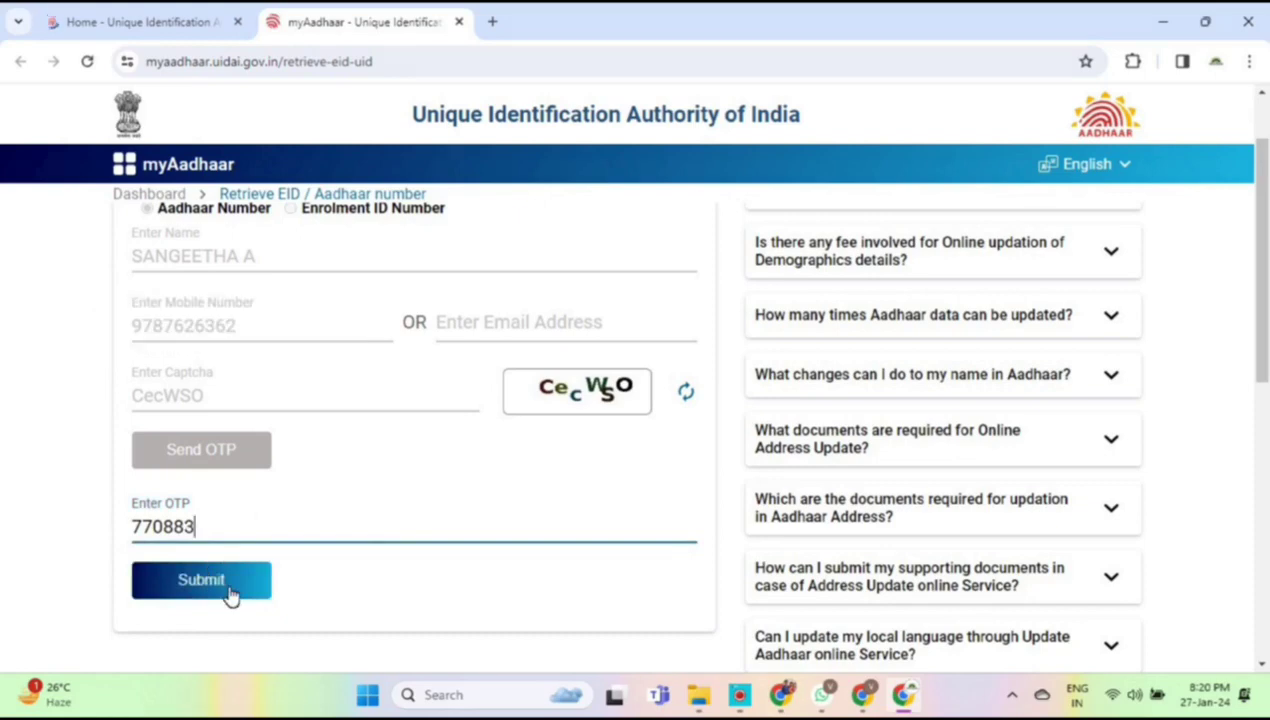
click(228, 592)
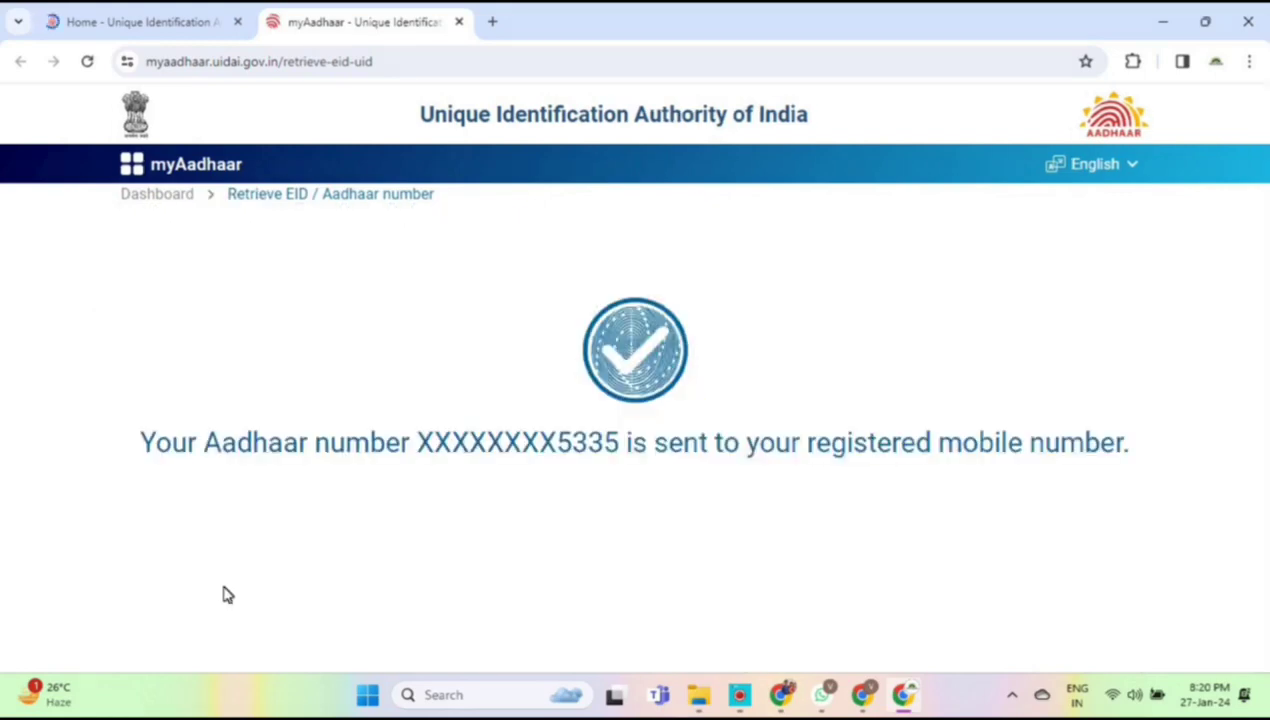
drag(141, 445, 1171, 451)
click(700, 458)
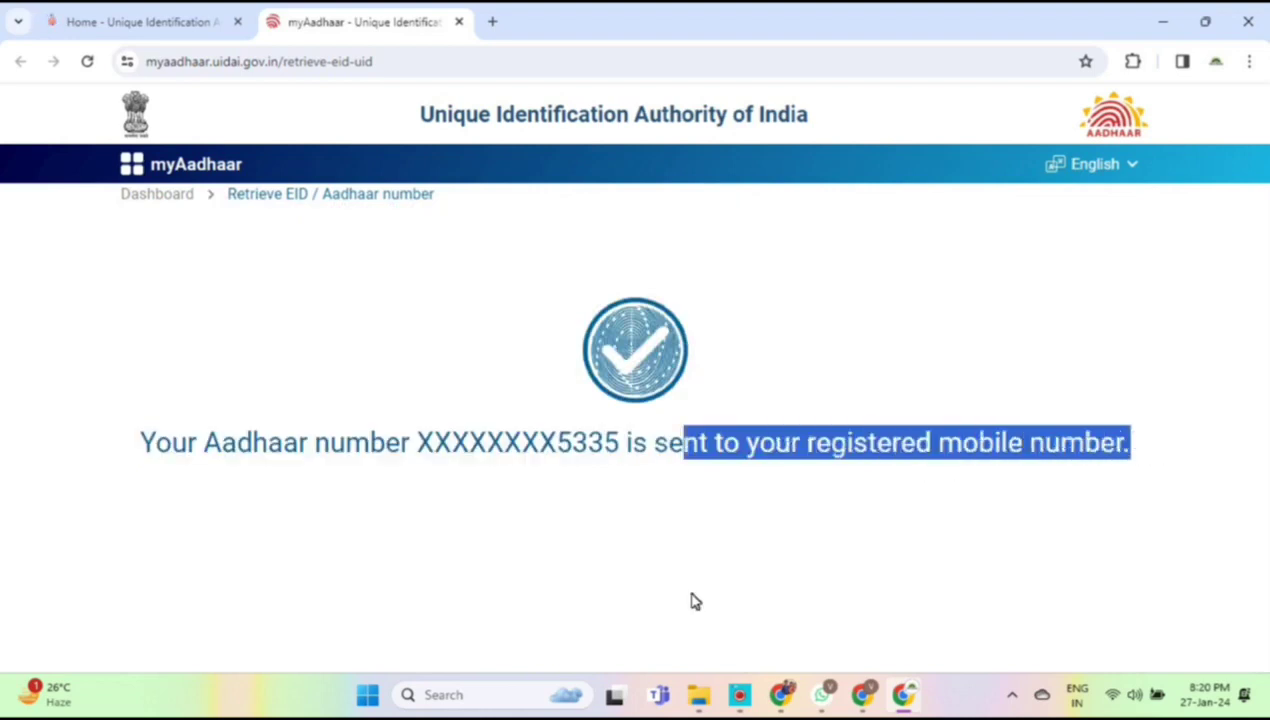
click(597, 601)
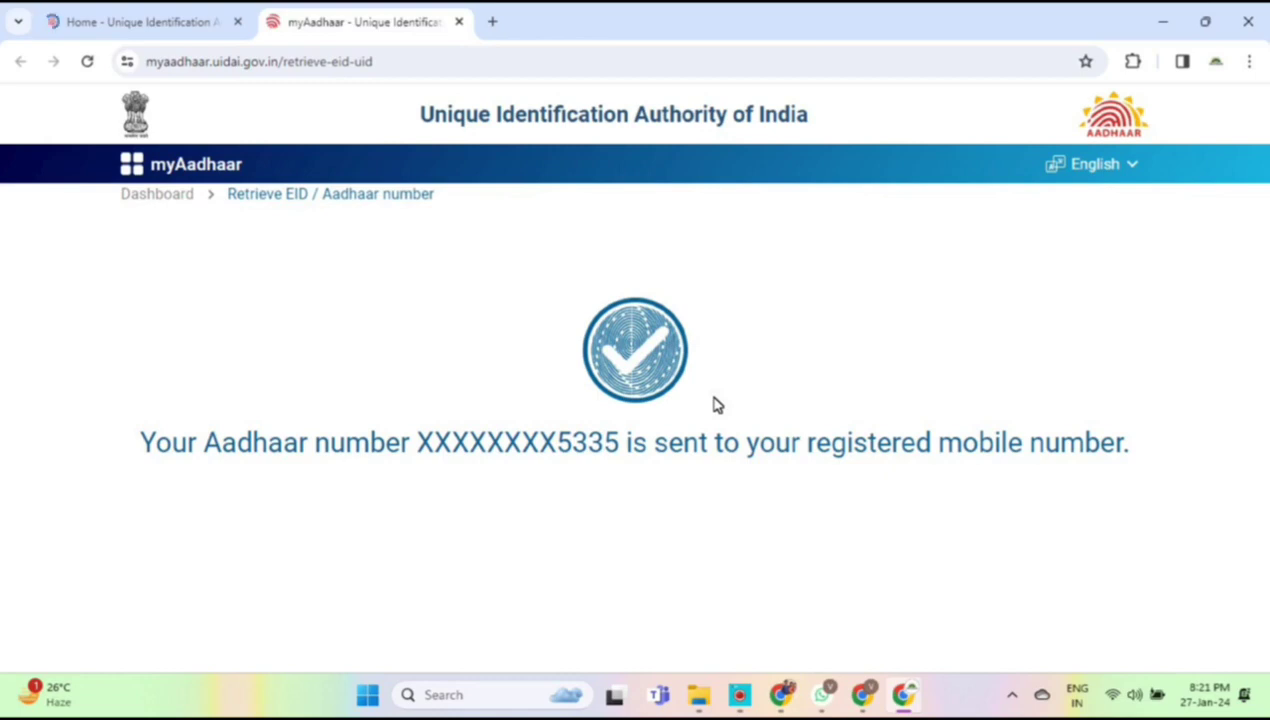
click(739, 694)
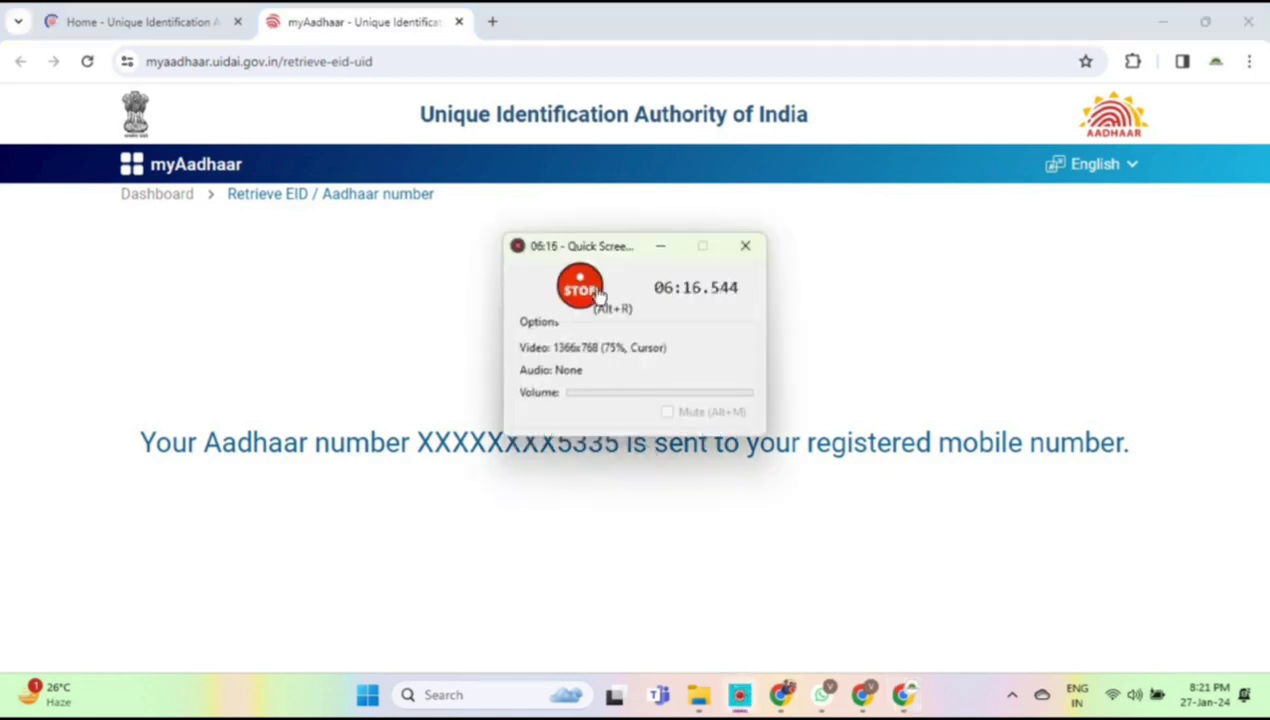